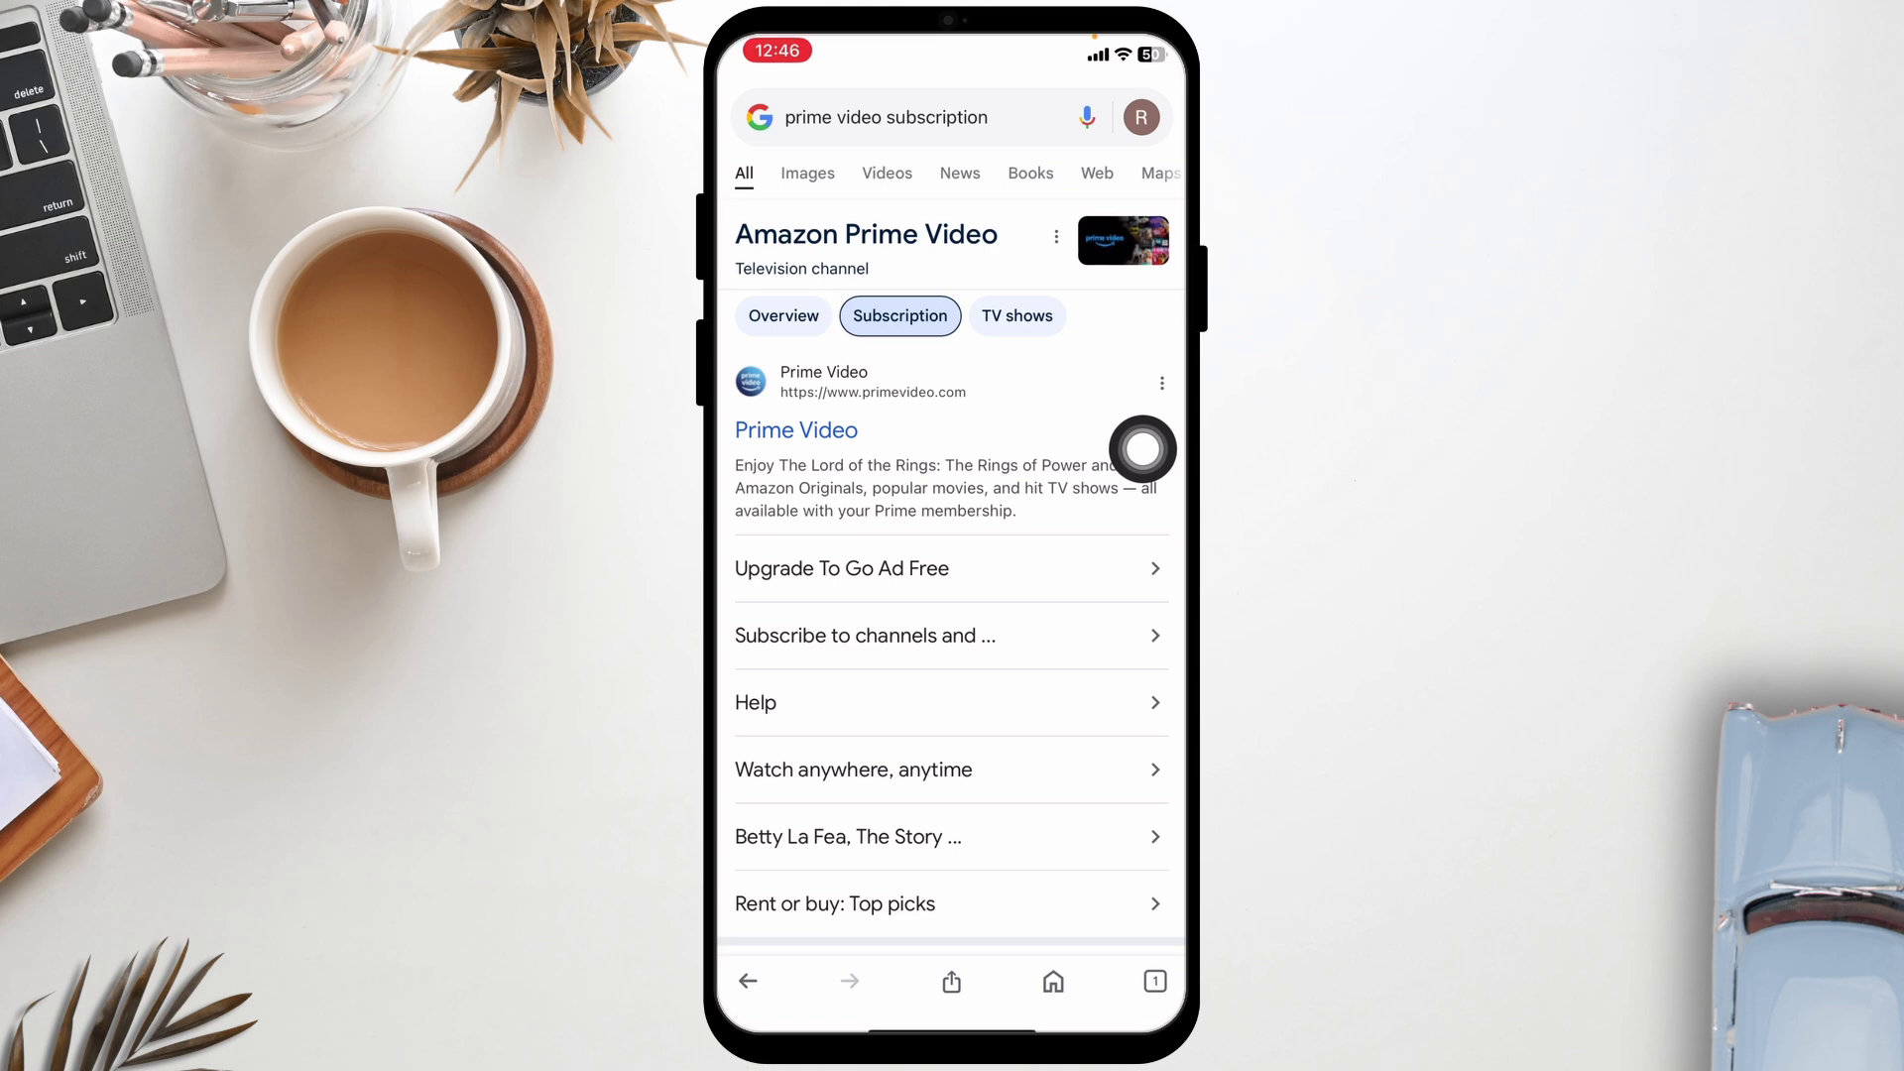
Open primevideo.com from the Google results for 'prime video subscription'.
{"action": "left_click", "coordinate": [1142, 450]}
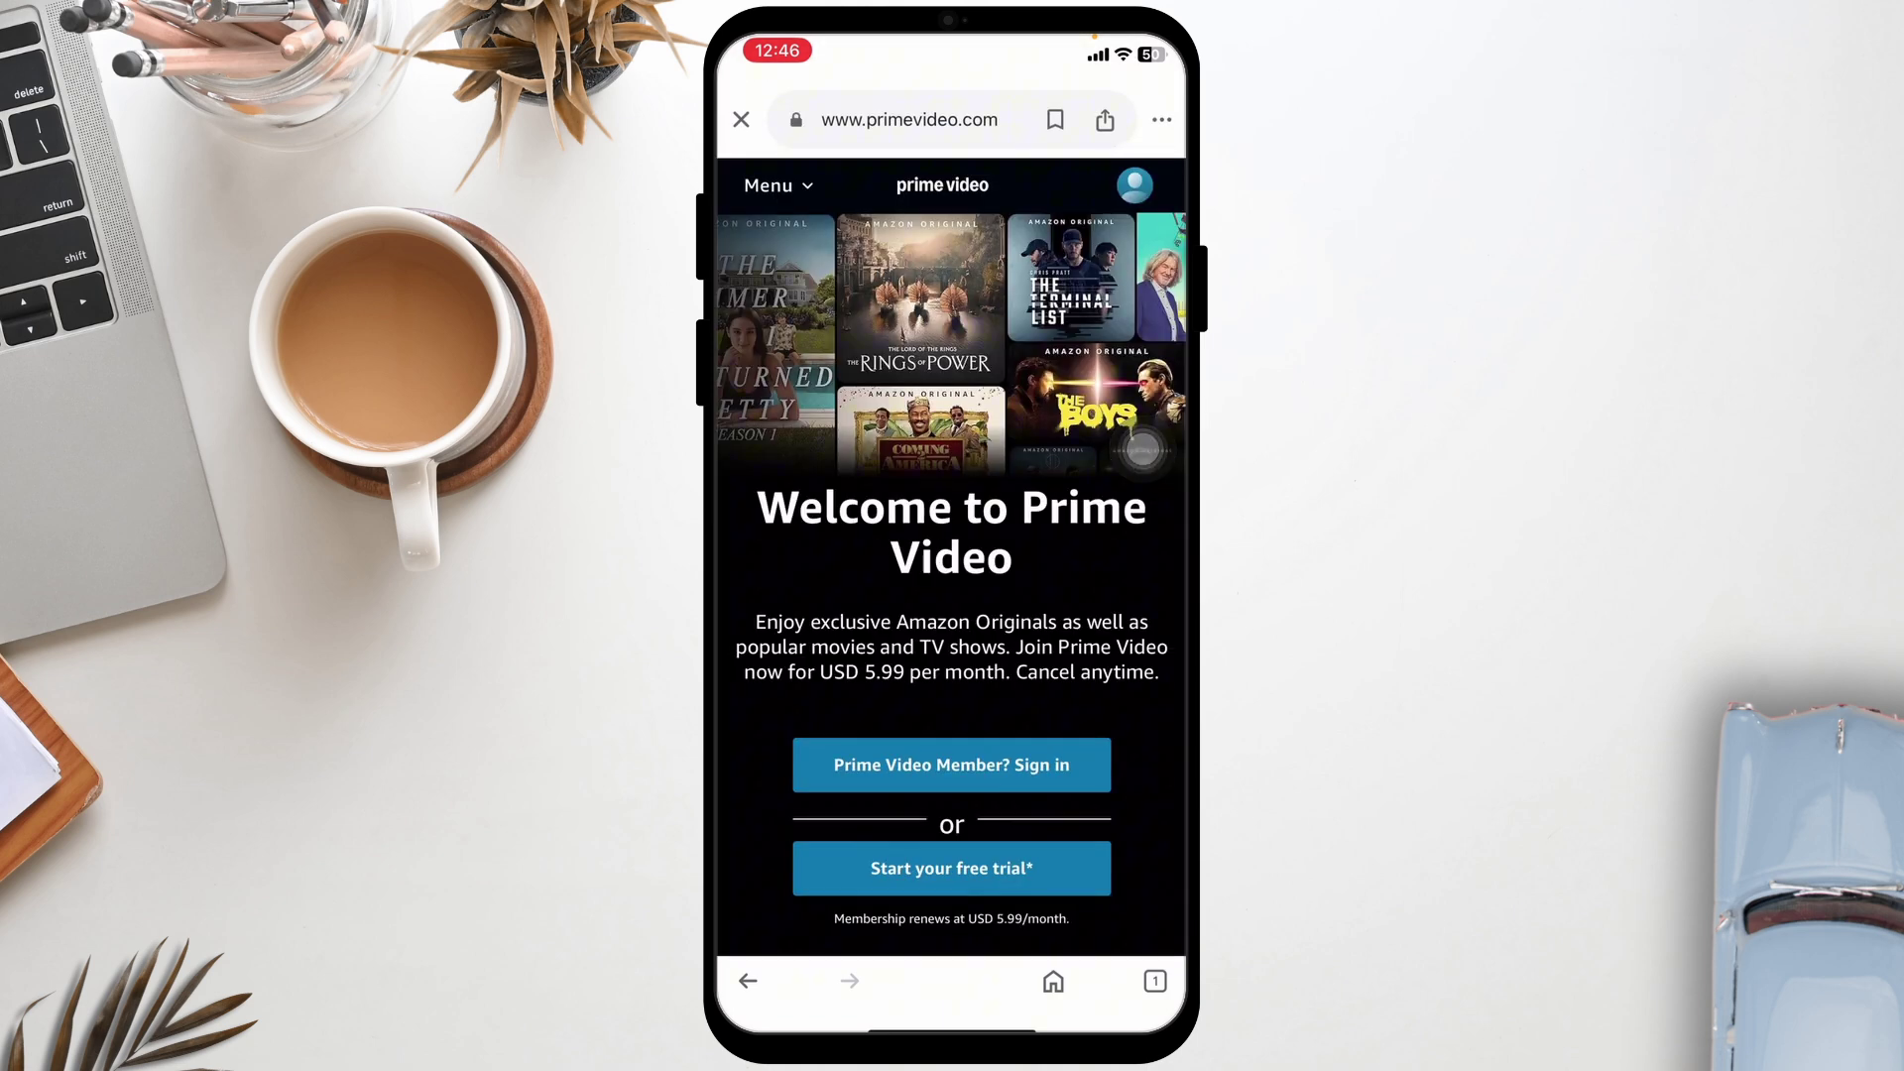
{"action": "scroll", "coordinate": [952, 595], "scroll_direction": "down", "scroll_amount": 2}
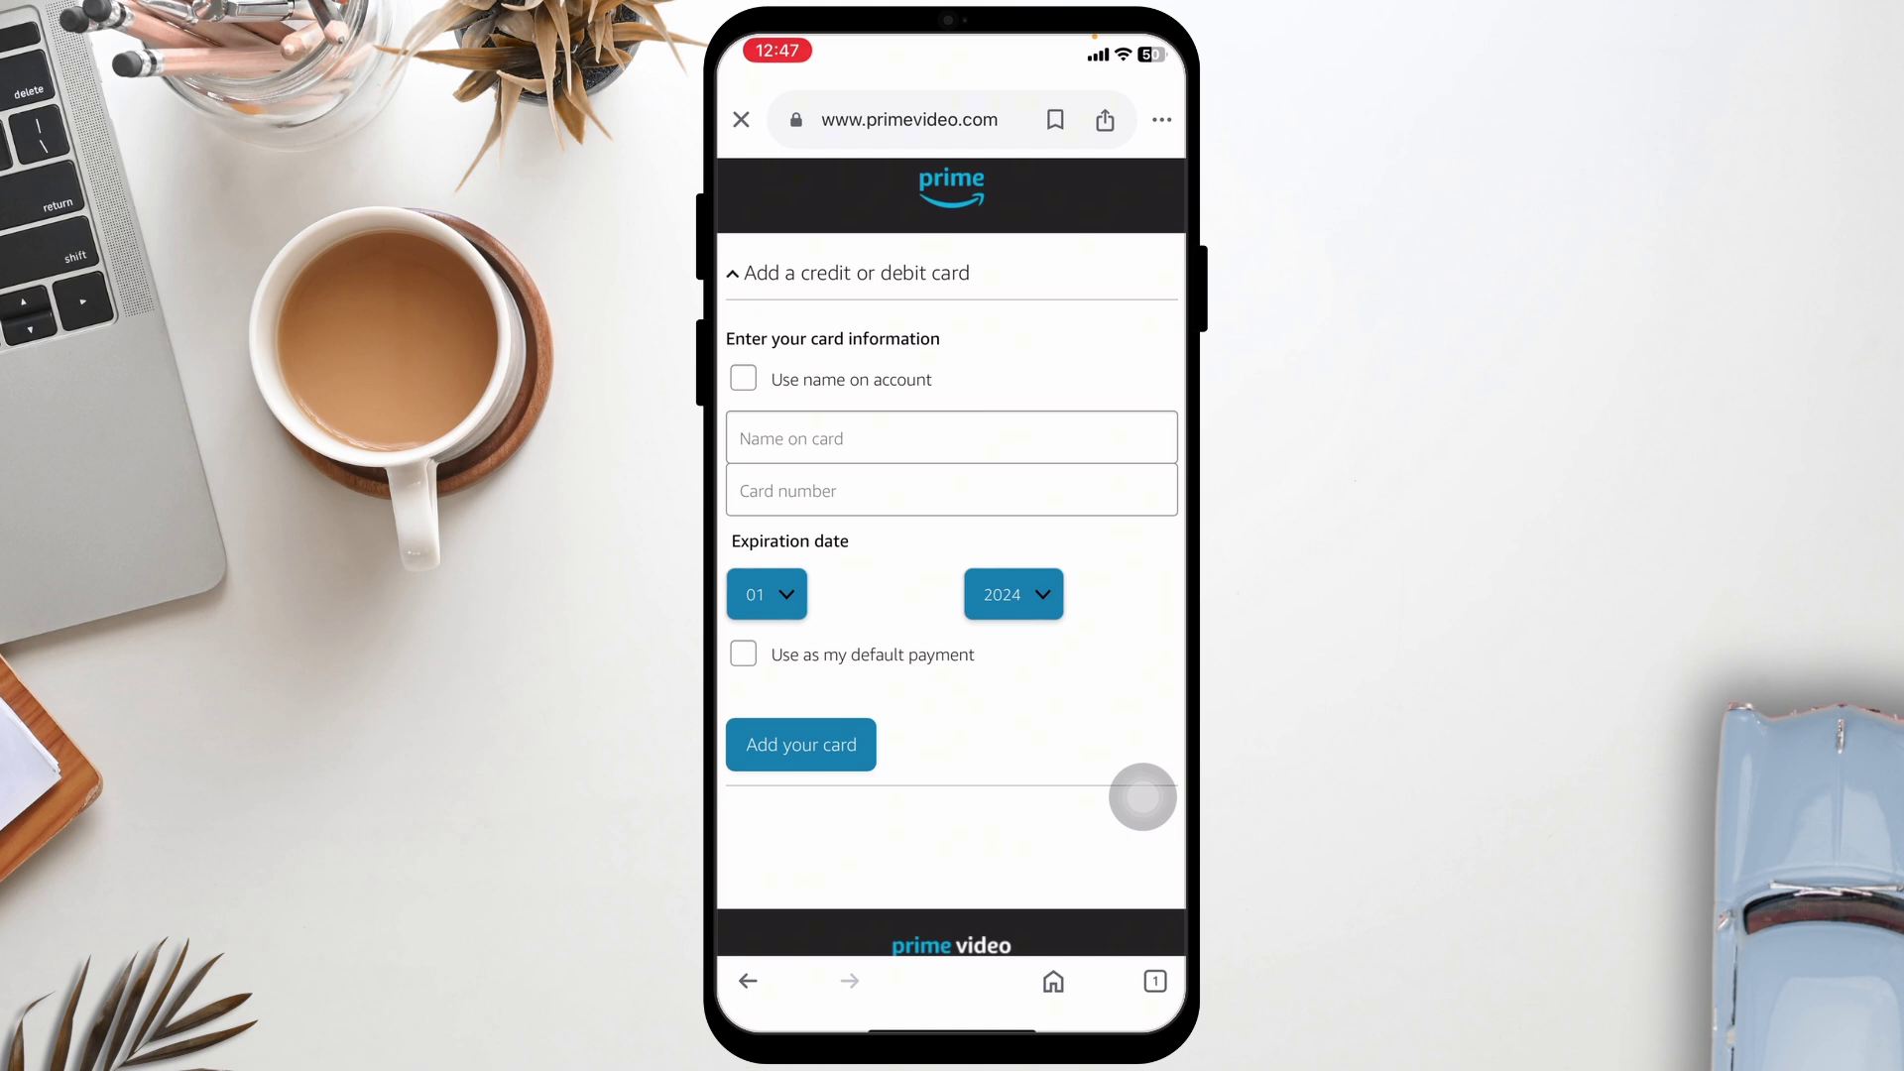
Focus the 'Name on card' field on the Prime Video card form.
{"action": "left_click", "coordinate": [952, 438]}
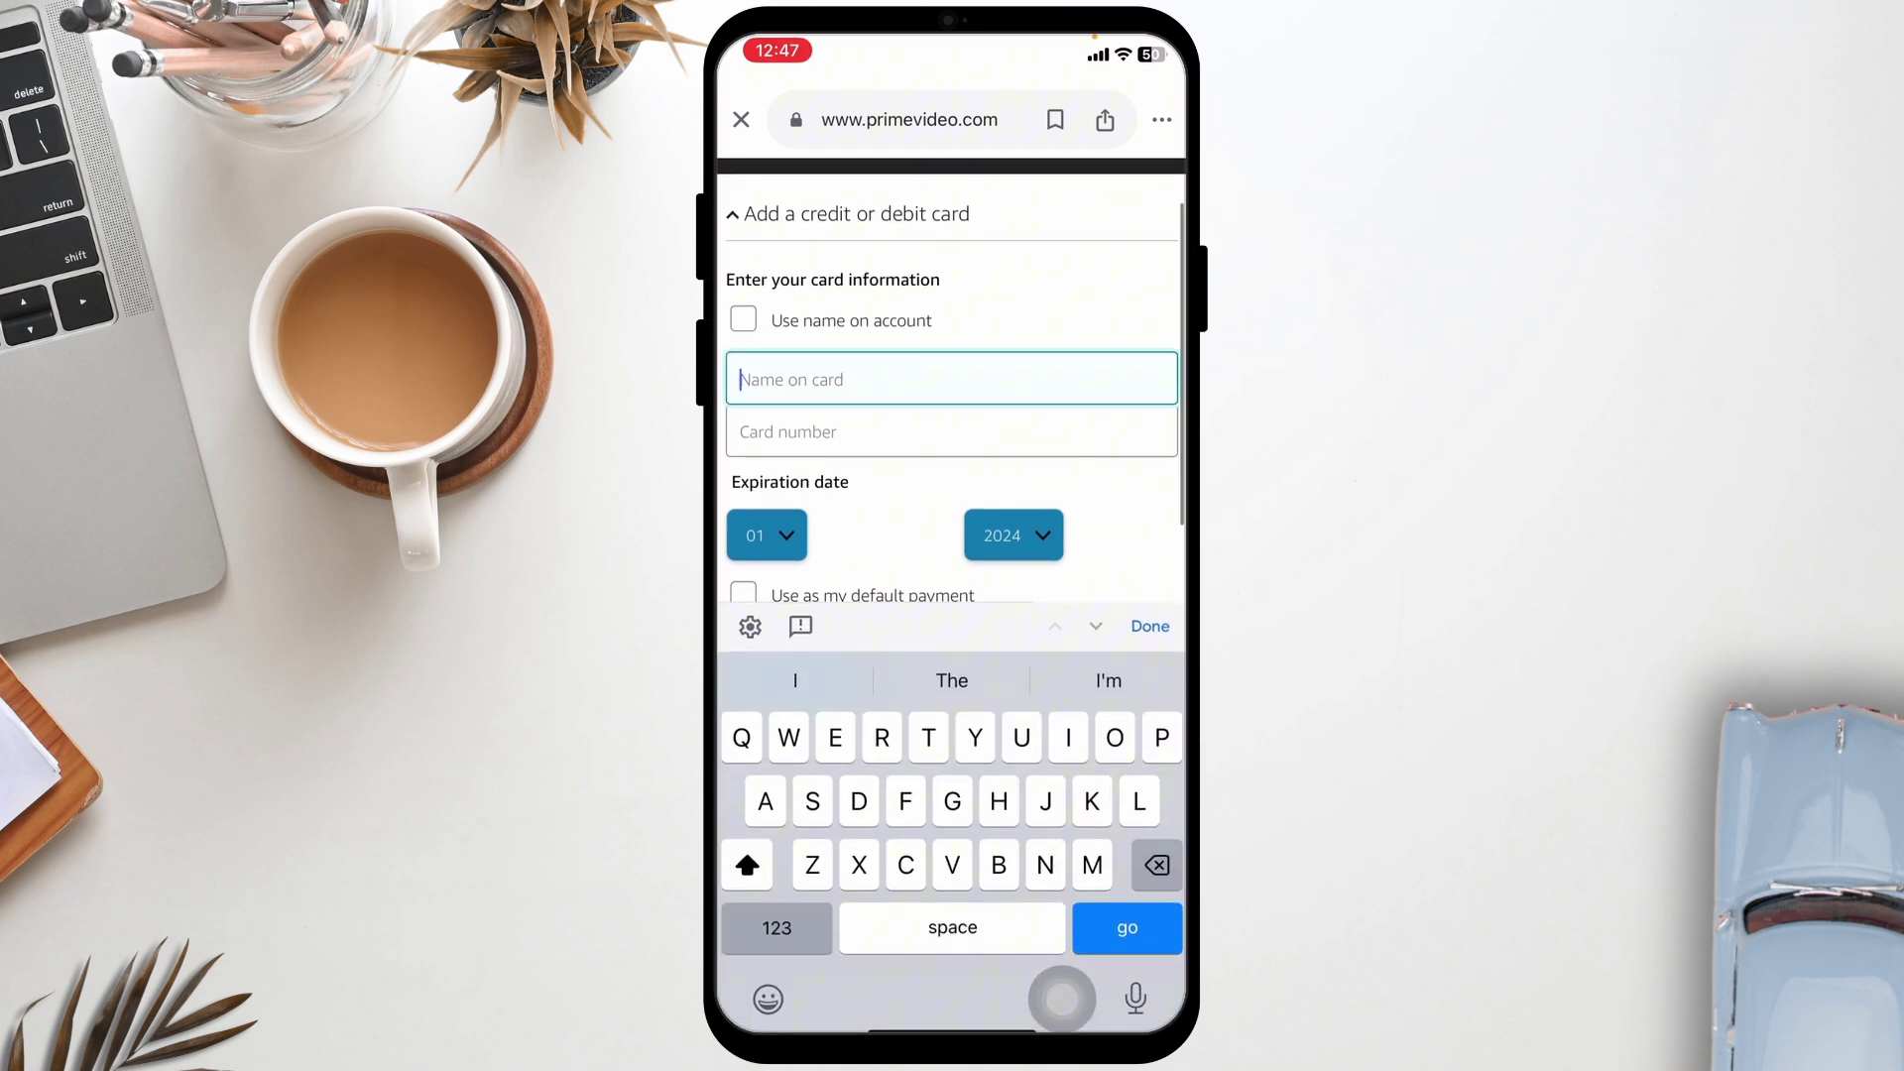
{"action": "scroll", "coordinate": [952, 373], "scroll_direction": "down", "scroll_amount": 1}
{"action": "scroll", "coordinate": [952, 372], "scroll_direction": "down", "scroll_amount": 1}
{"action": "scroll", "coordinate": [952, 328], "scroll_direction": "down", "scroll_amount": 1}
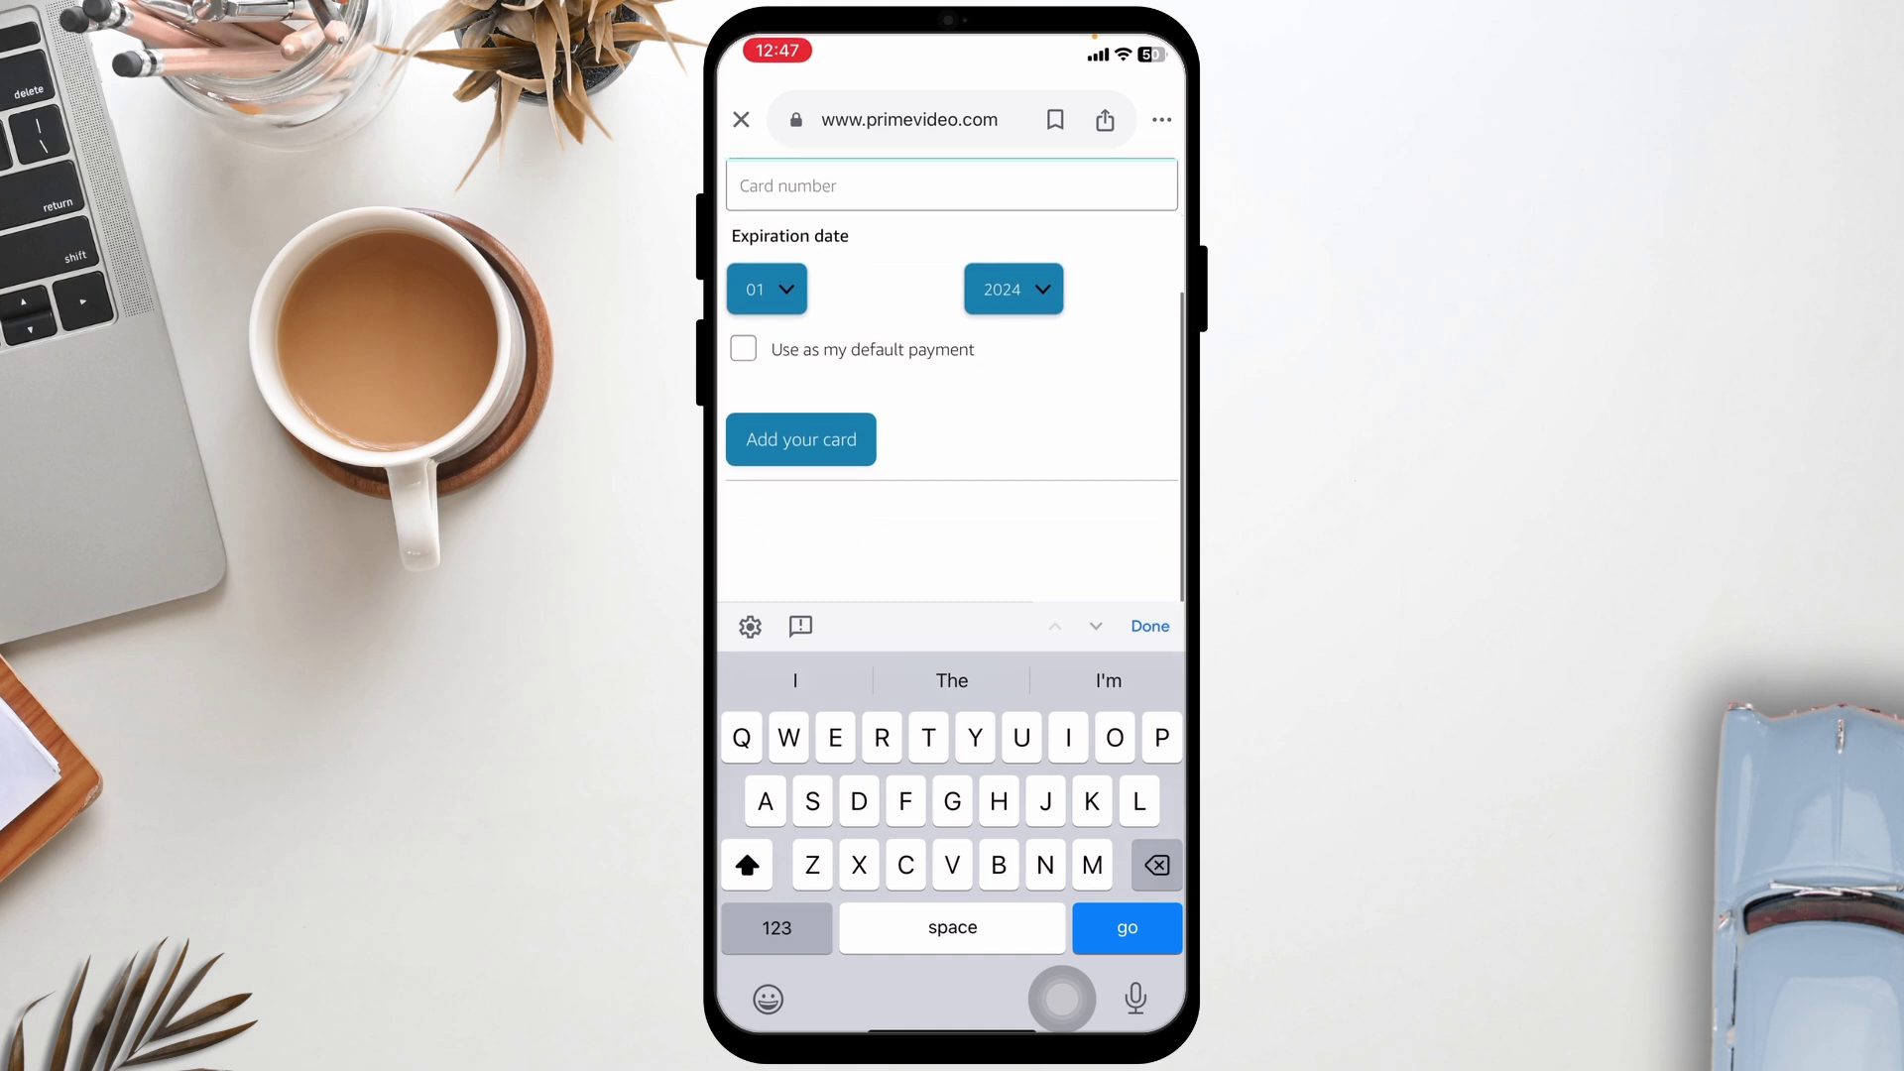
{"action": "scroll", "coordinate": [952, 327], "scroll_direction": "up", "scroll_amount": 2}
{"action": "scroll", "coordinate": [953, 328], "scroll_direction": "down", "scroll_amount": 2}
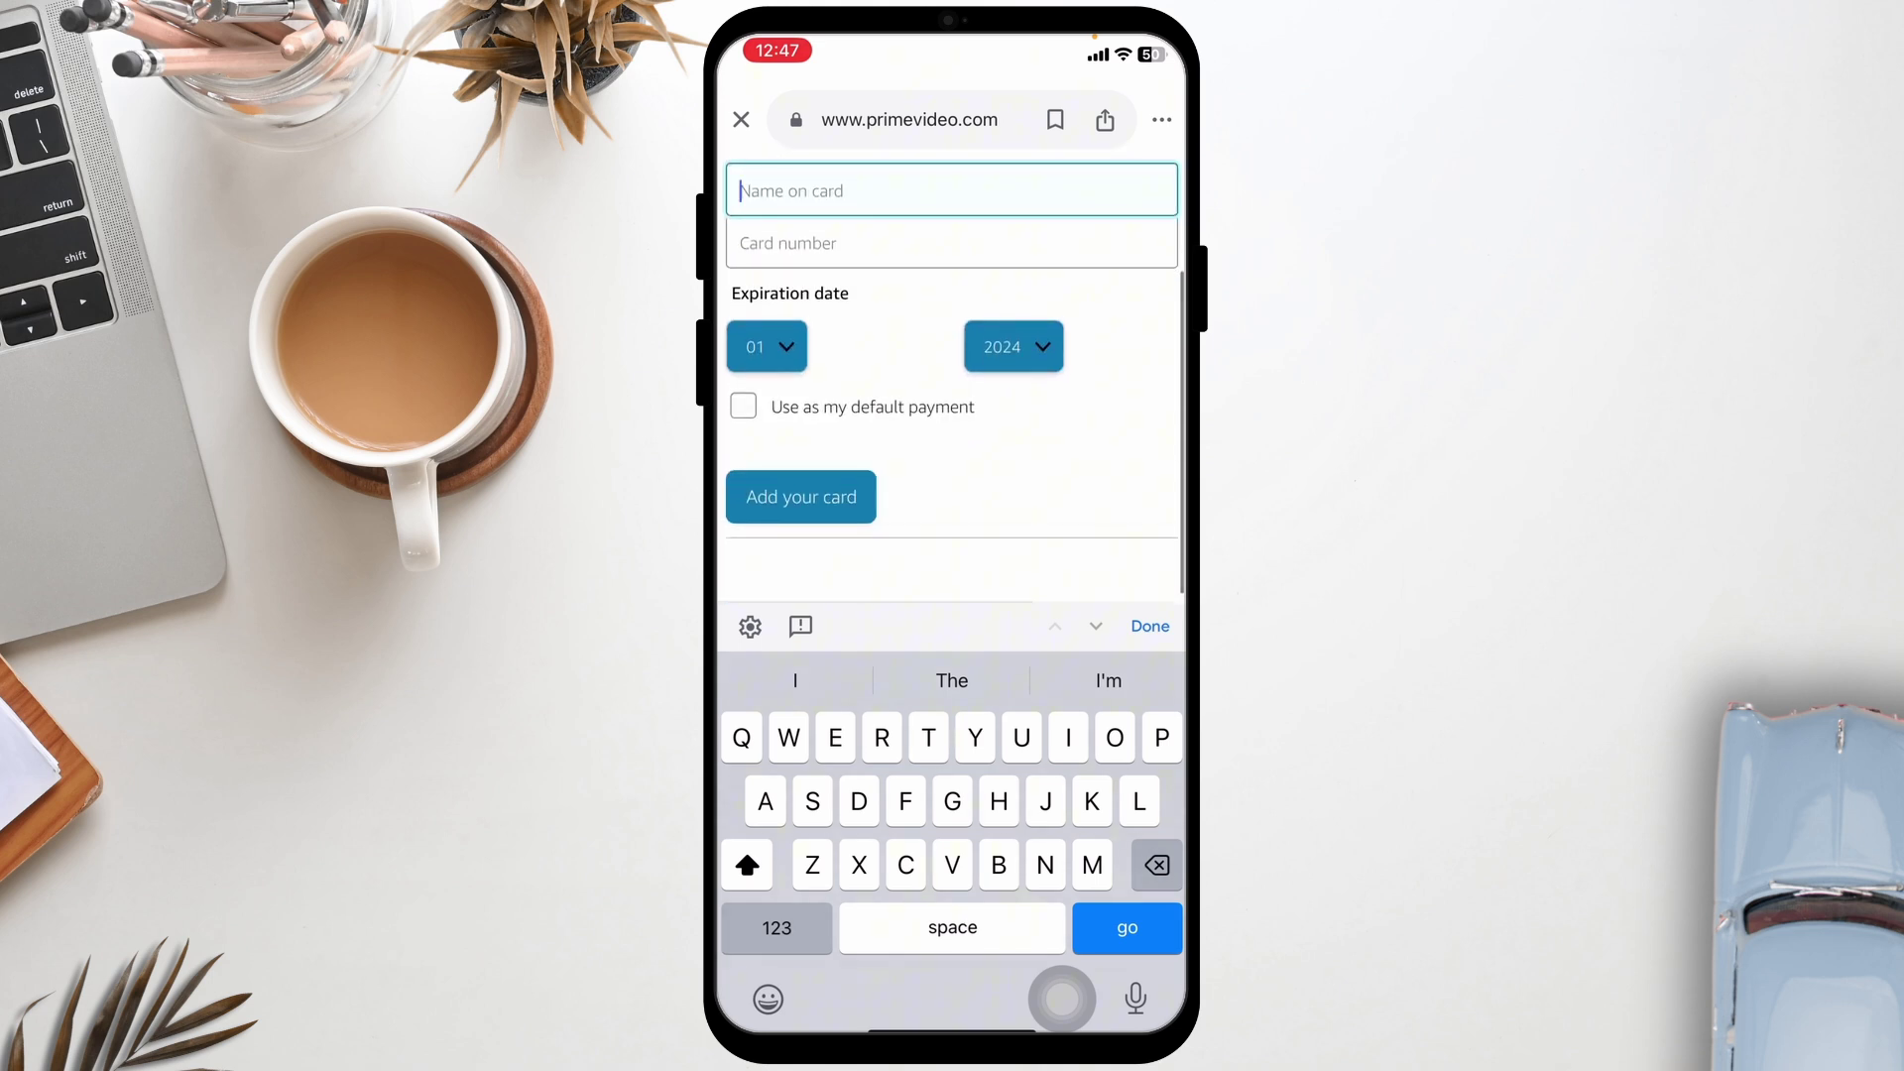